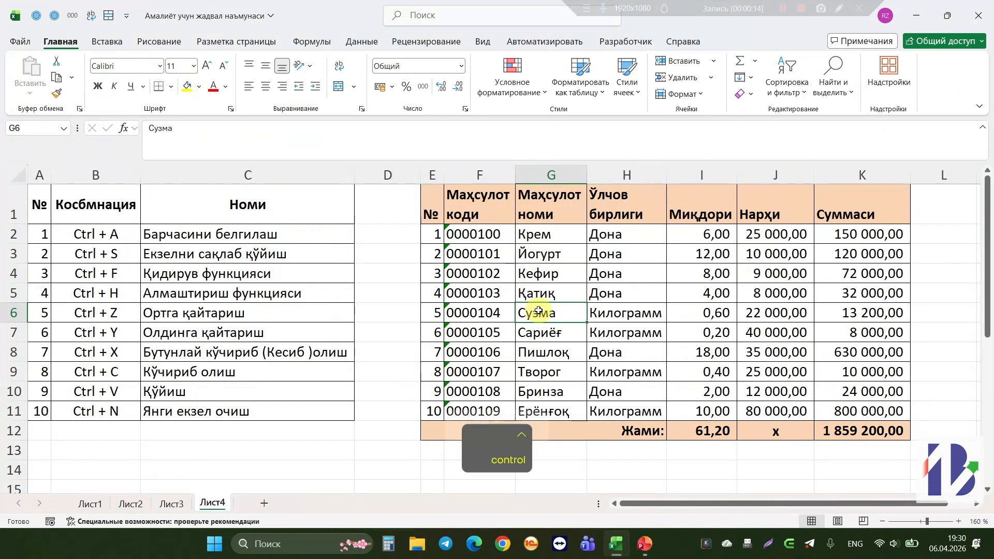
Step: Select the entire product table, and separately the entire shortcut list table
{"action": "key", "text": "ctrl+a"}
{"action": "left_click", "coordinate": [204, 283]}
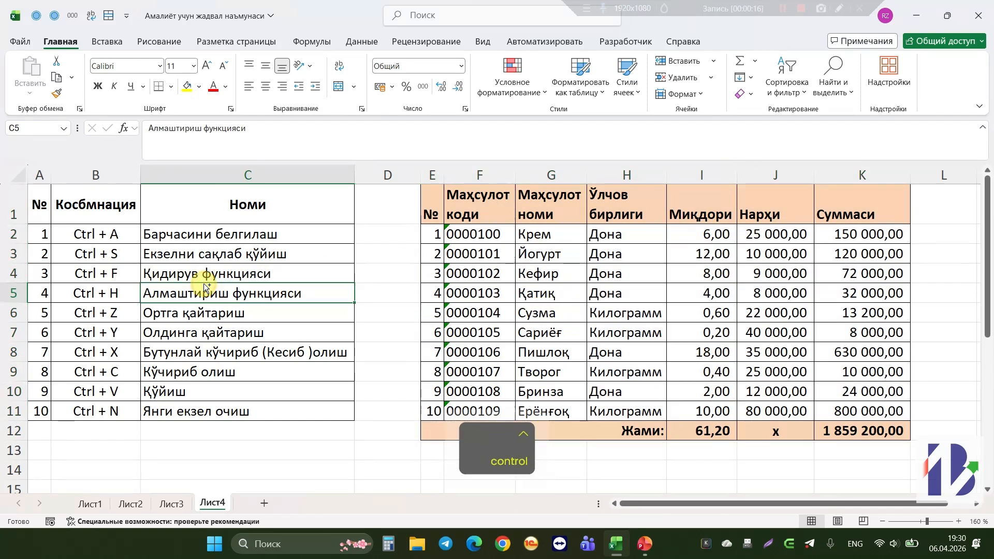
{"action": "key", "text": "ctrl+a"}
{"action": "left_click", "coordinate": [462, 284]}
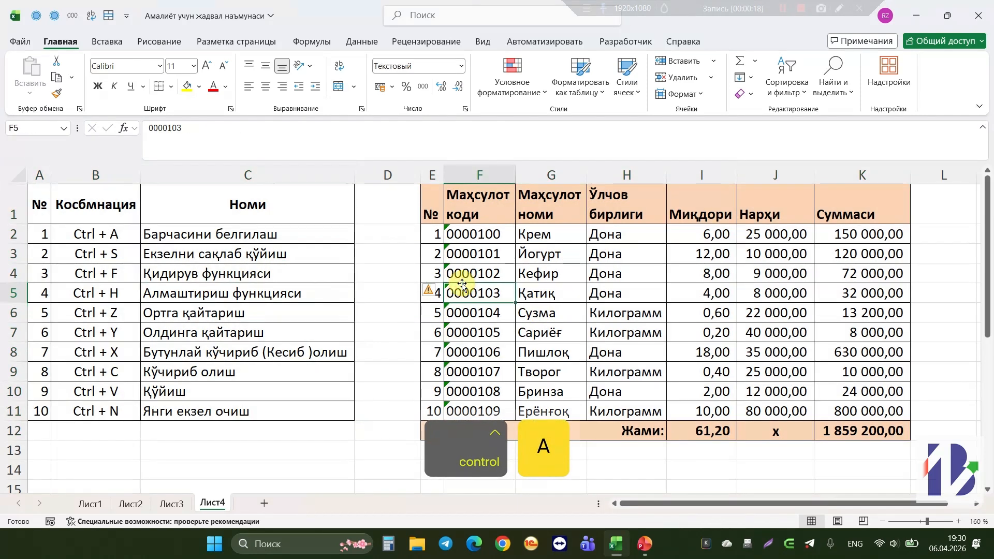
Step: Try deleting the empty column D to select both tables as one range, and undo the deletion
{"action": "left_click", "coordinate": [402, 178]}
{"action": "key", "text": "ctrl+Page_Down"}
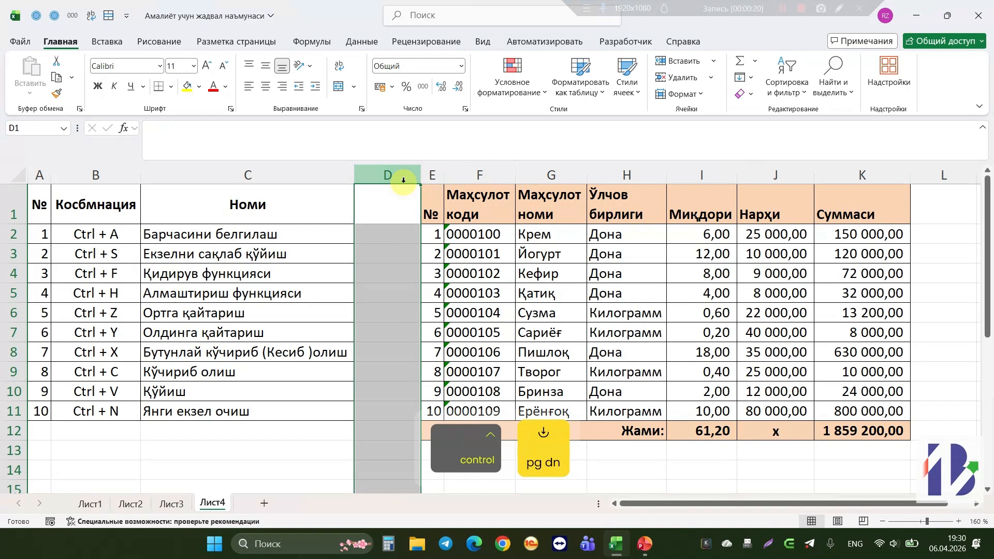
{"action": "key", "text": "ctrl+minus"}
{"action": "left_click", "coordinate": [419, 253]}
{"action": "key", "text": "ctrl+a"}
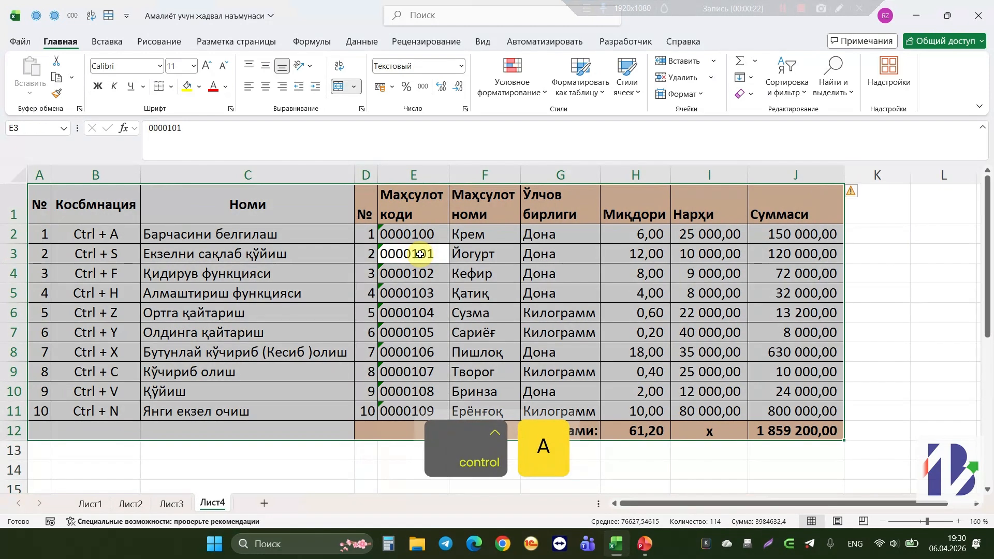
{"action": "key", "text": "ctrl+z"}
{"action": "key", "text": "ctrl+z"}
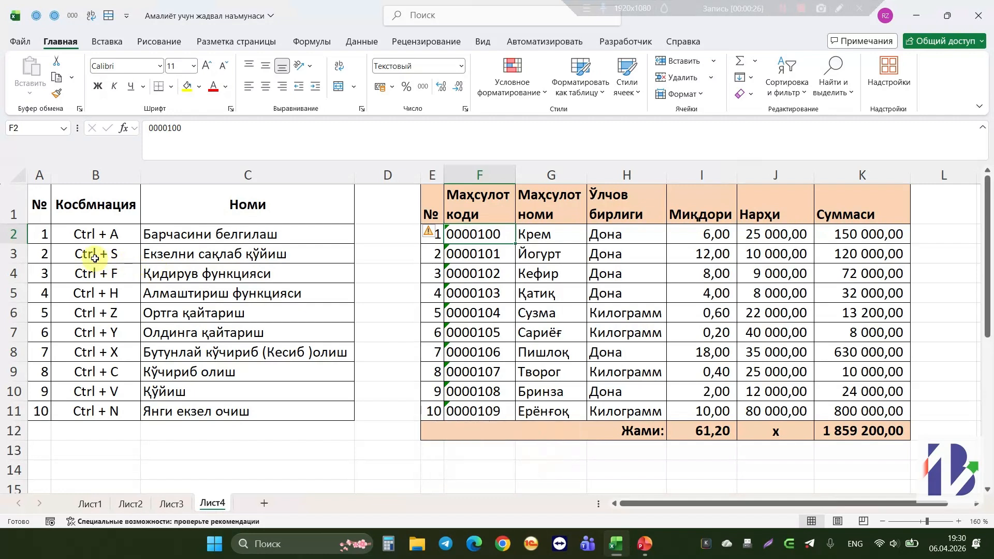
Step: Save the workbook with an empty cell between the two tables selected
{"action": "left_click", "coordinate": [388, 269]}
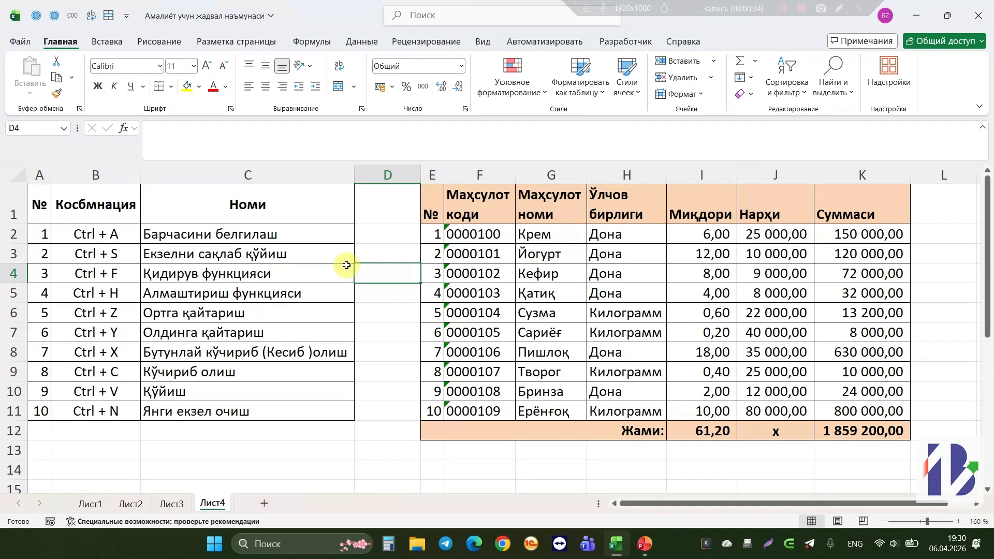
{"action": "key", "text": "ctrl+s"}
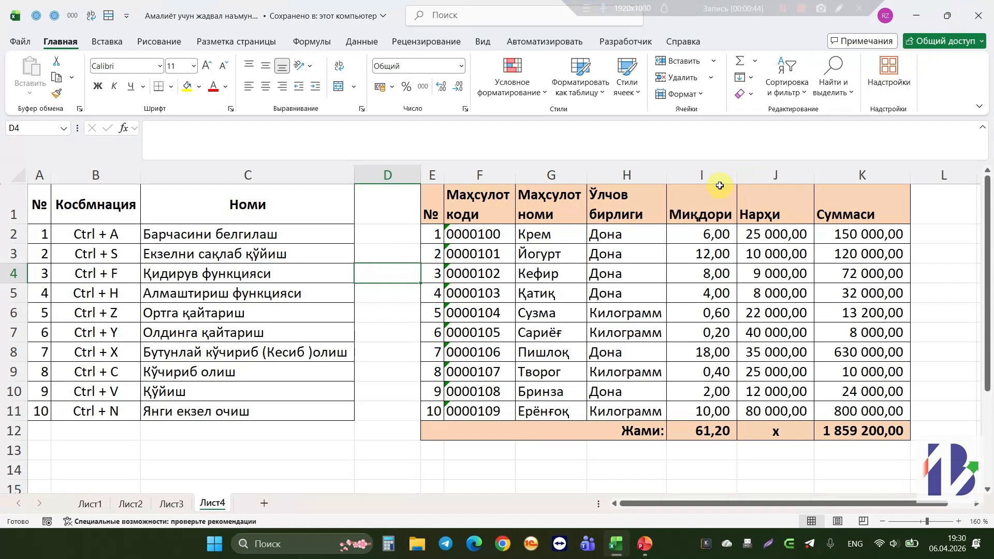
Step: Search the sheet for the product code 108, keeping the search dialog clear of the product table
{"action": "left_click", "coordinate": [116, 276]}
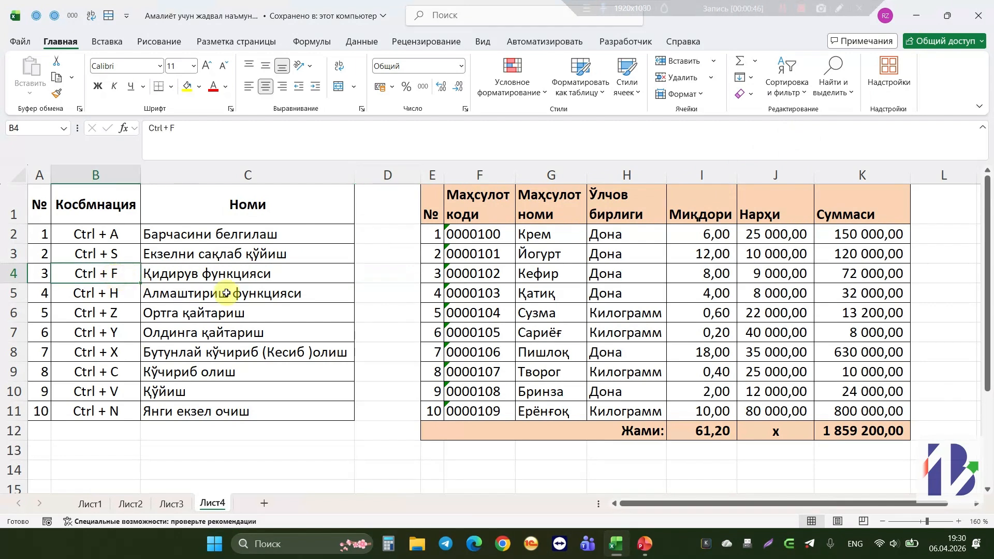
{"action": "left_click", "coordinate": [474, 270]}
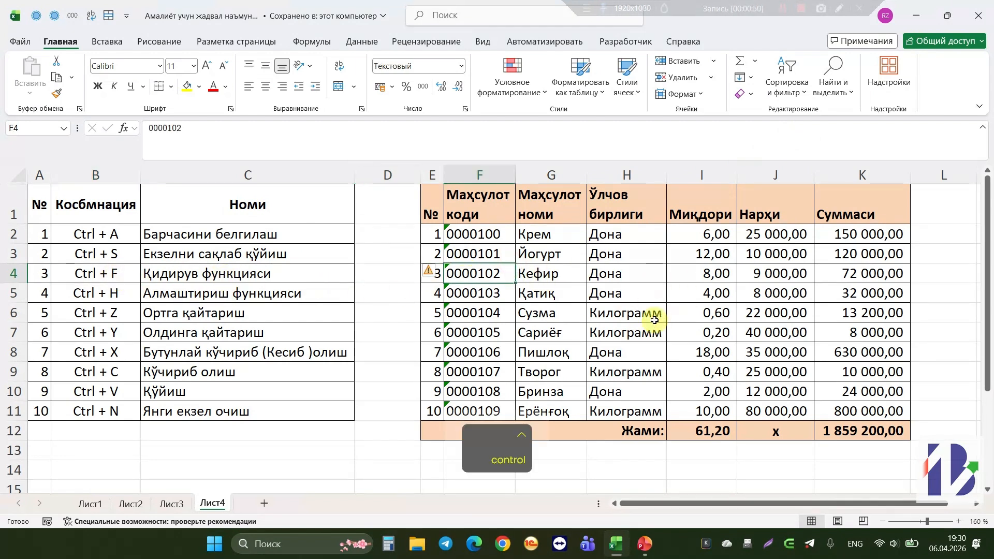
{"action": "key", "text": "ctrl+f"}
{"action": "left_click_drag", "start_coordinate": [306, 277], "coordinate": [257, 235]}
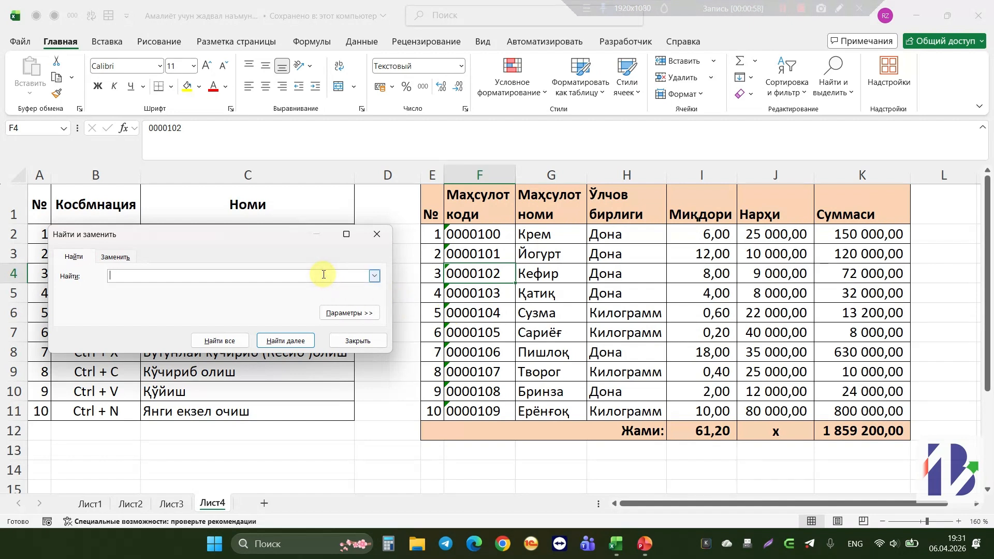
{"action": "type", "text": "108"}
{"action": "key", "text": "Return"}
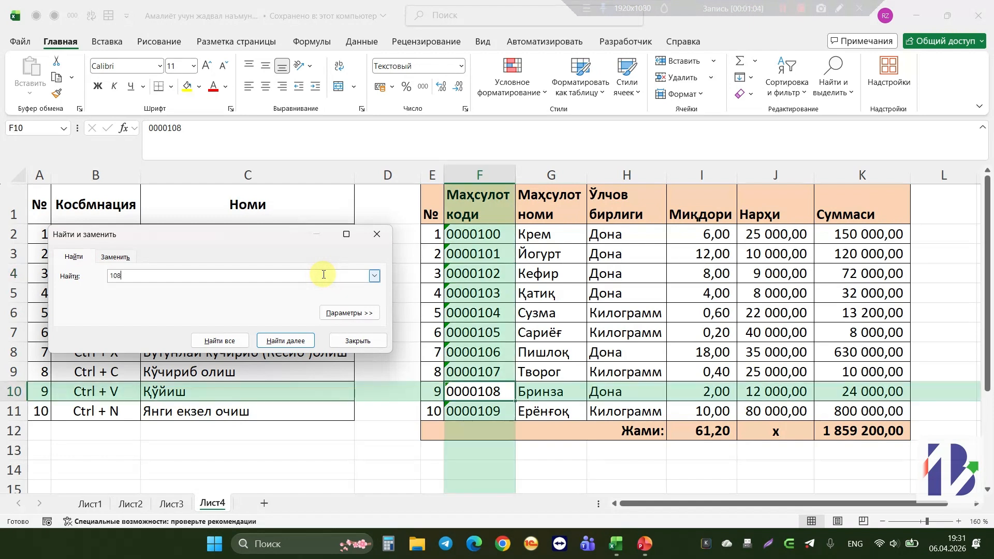
Step: Search the sheet for "Крем" and close the search dialog
{"action": "key", "text": "ctrl+a"}
{"action": "key", "text": "alt+shift"}
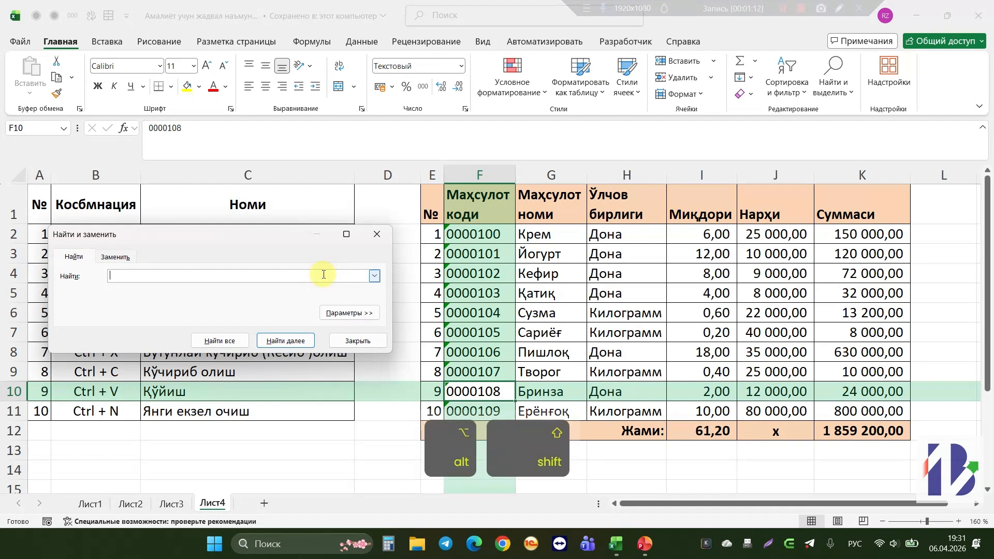
{"action": "key", "text": "Return"}
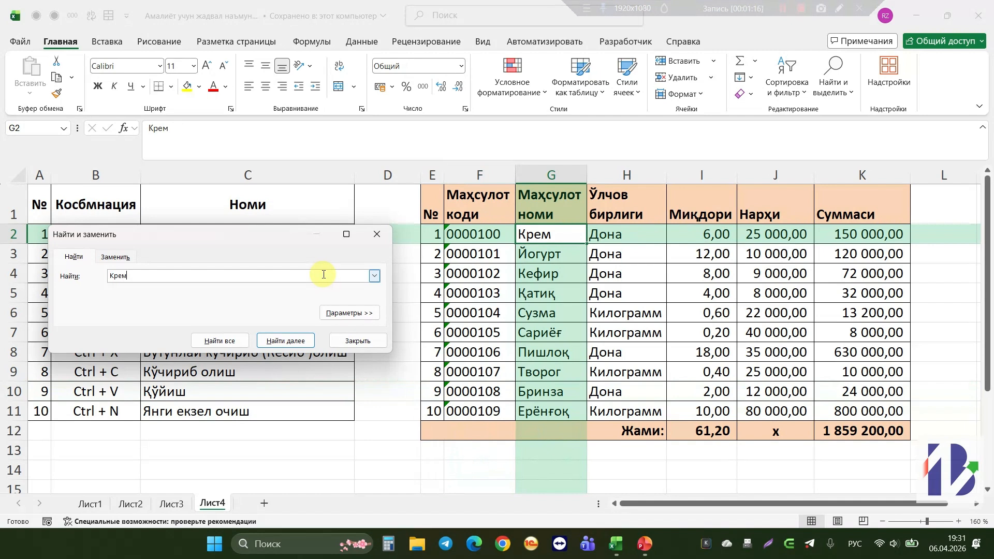
{"action": "left_click", "coordinate": [483, 172]}
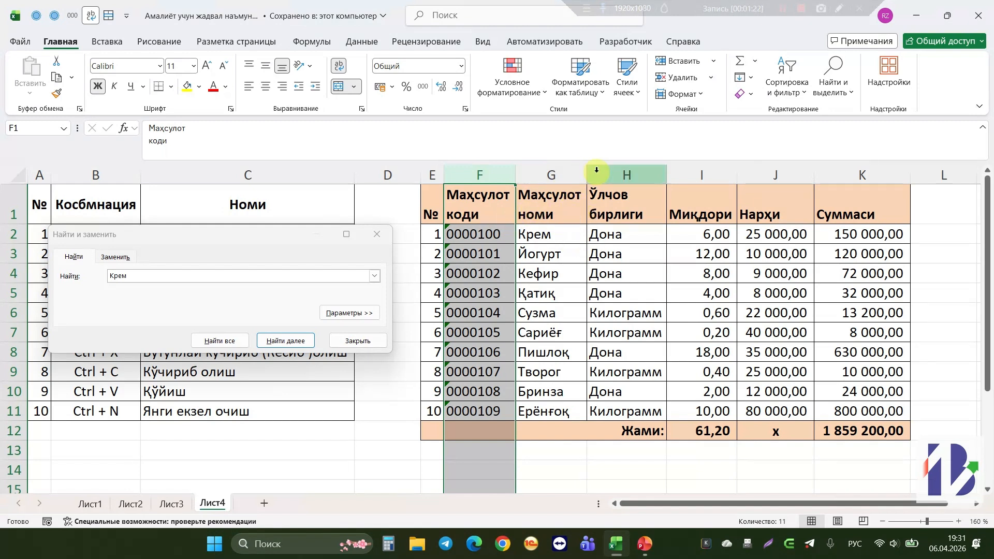
{"action": "left_click", "coordinate": [625, 171]}
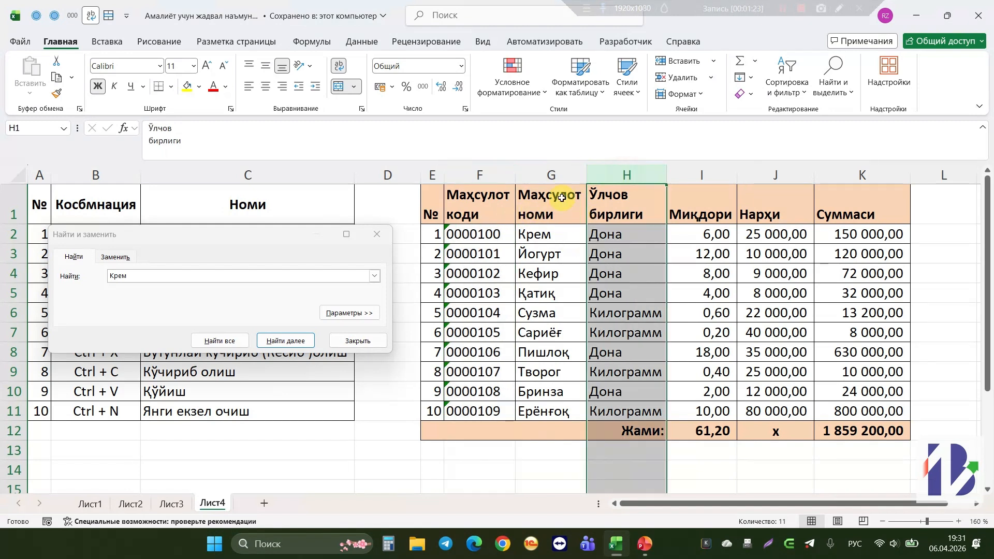
{"action": "left_click", "coordinate": [634, 266]}
{"action": "left_click", "coordinate": [377, 234]}
Step: Search only the product name column G for "Кефир" and close the search dialog
{"action": "left_click", "coordinate": [641, 175]}
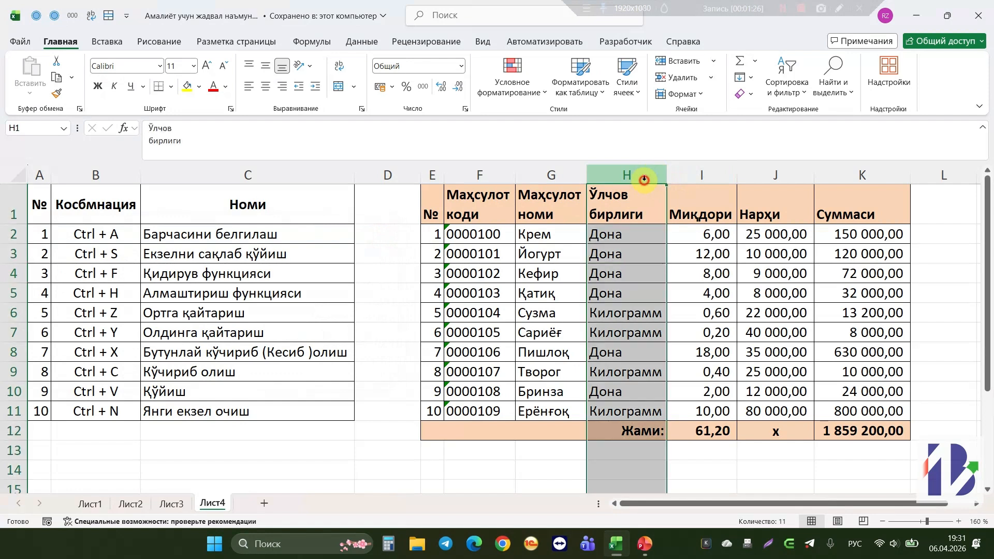
{"action": "left_click", "coordinate": [555, 172]}
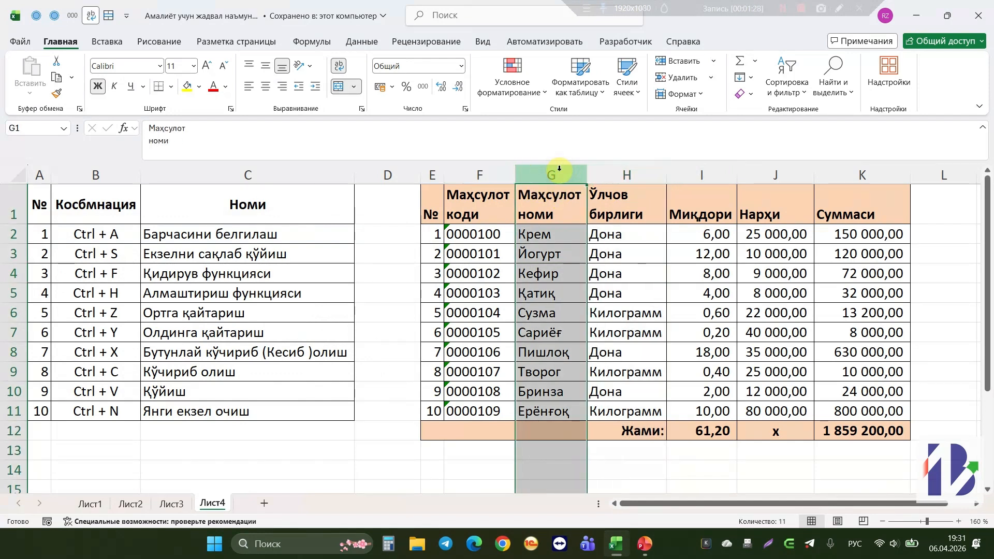
{"action": "key", "text": "ctrl"}
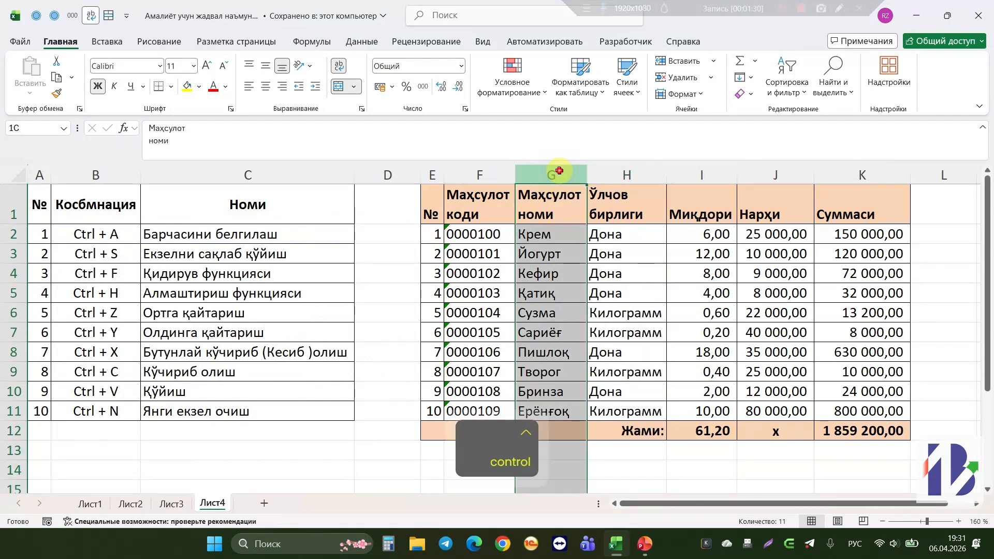
{"action": "key", "text": "ctrl+f"}
{"action": "left_click", "coordinate": [202, 290]}
{"action": "key", "text": "ctrl+a"}
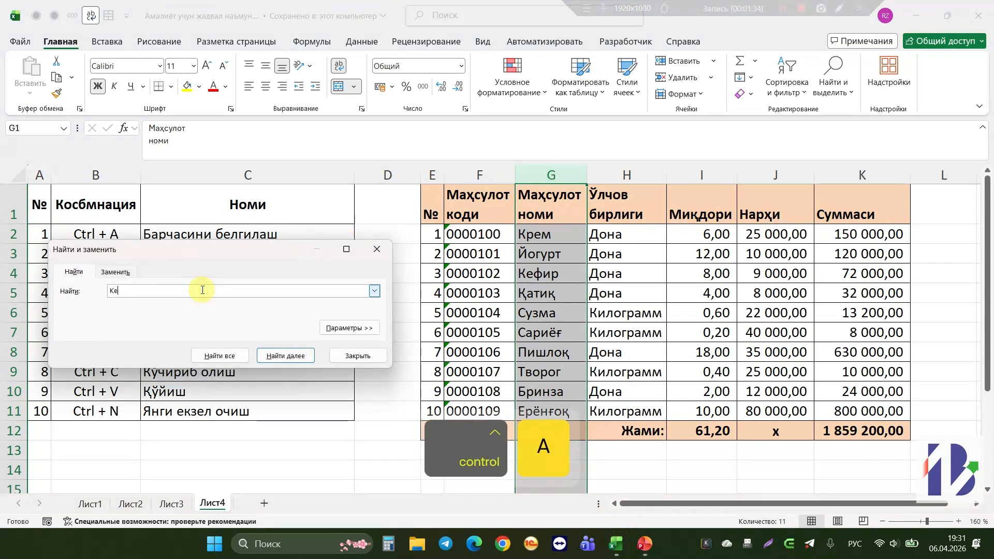
{"action": "key", "text": "Return"}
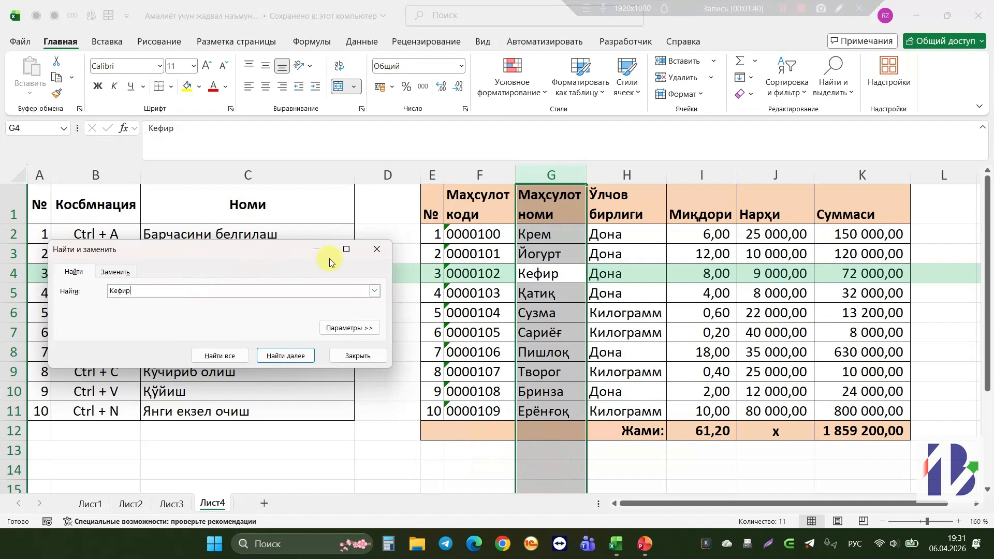
{"action": "left_click", "coordinate": [376, 250]}
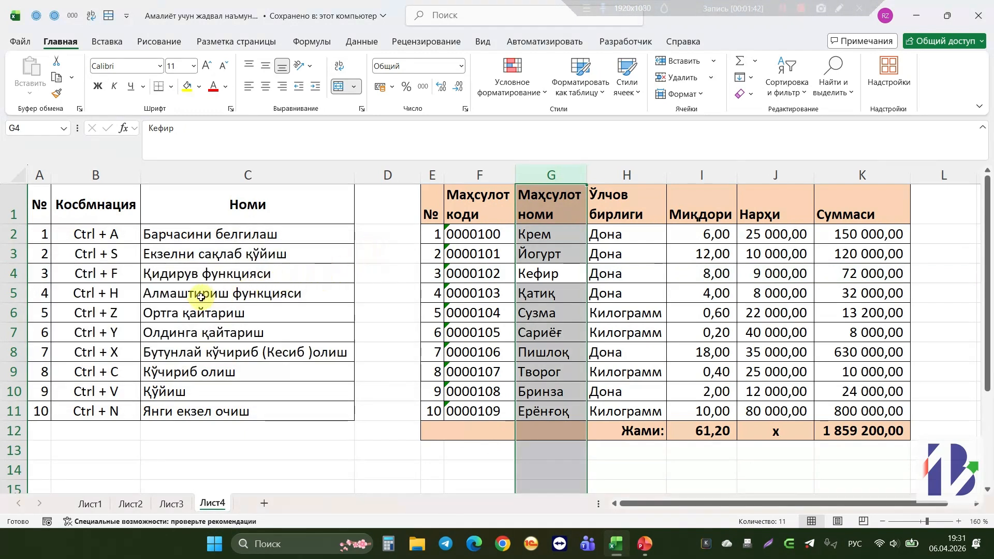
Step: Replace every "Дона" with "Шт" in the unit of measure column H
{"action": "left_click", "coordinate": [114, 298]}
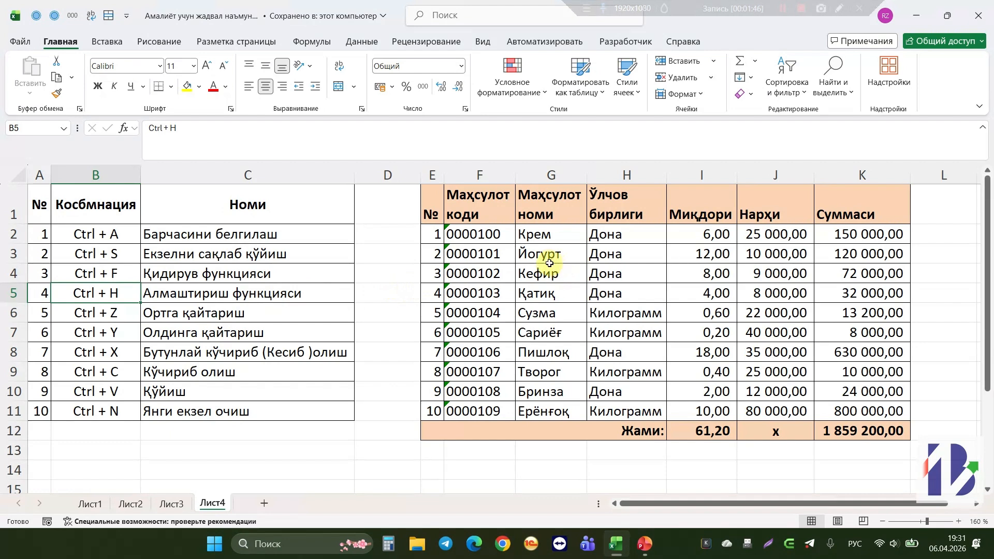
{"action": "left_click", "coordinate": [568, 316]}
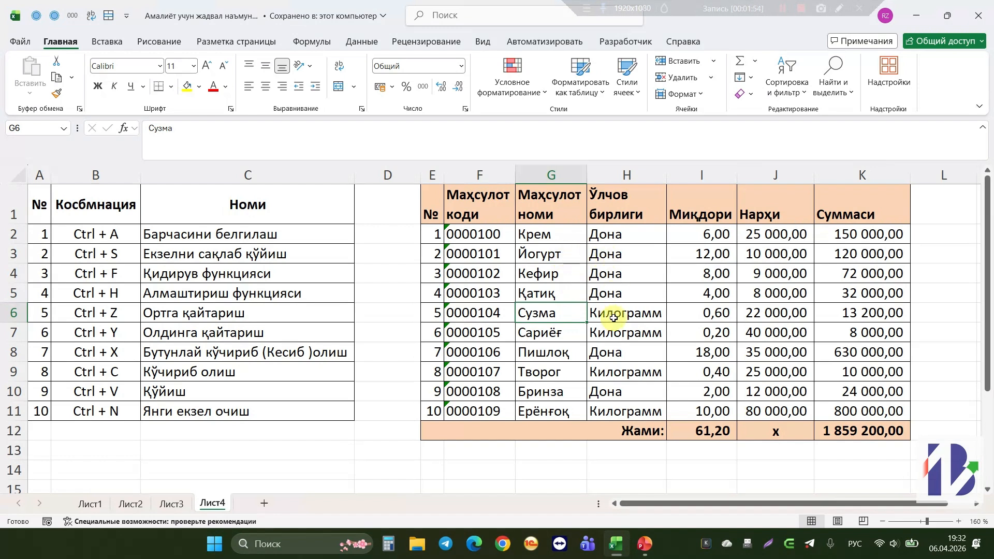
{"action": "left_click", "coordinate": [622, 172]}
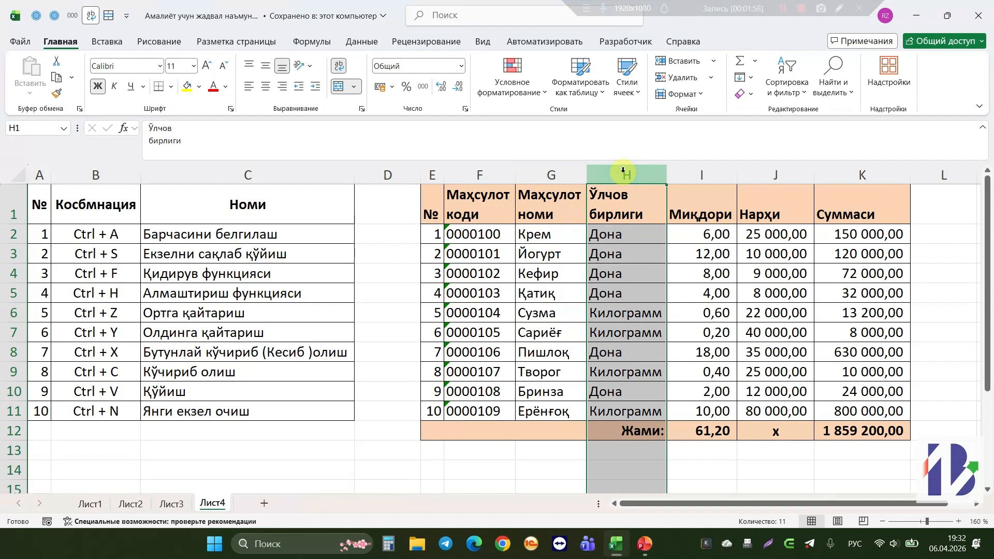
{"action": "key", "text": "ctrl+h"}
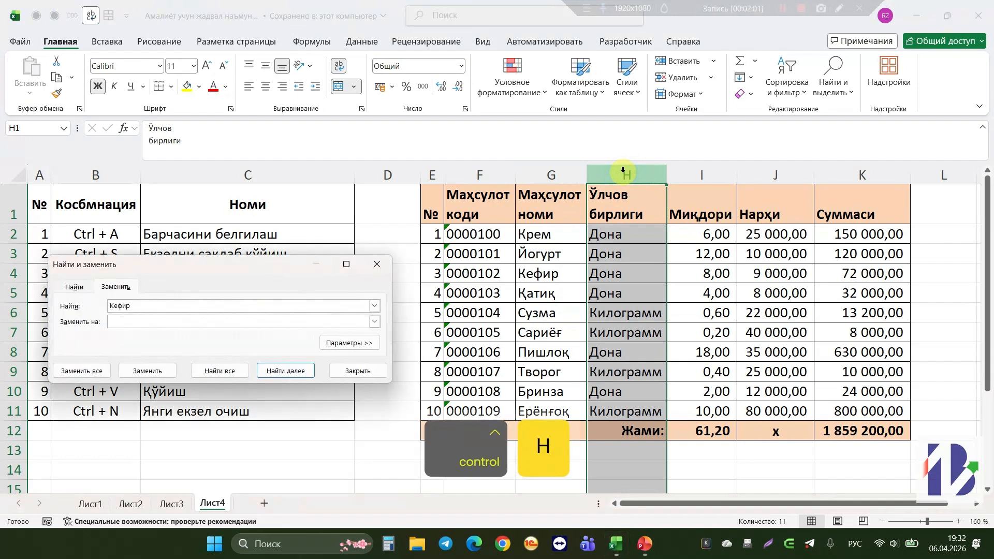
{"action": "double_click", "coordinate": [162, 306]}
{"action": "type", "text": "Дона"}
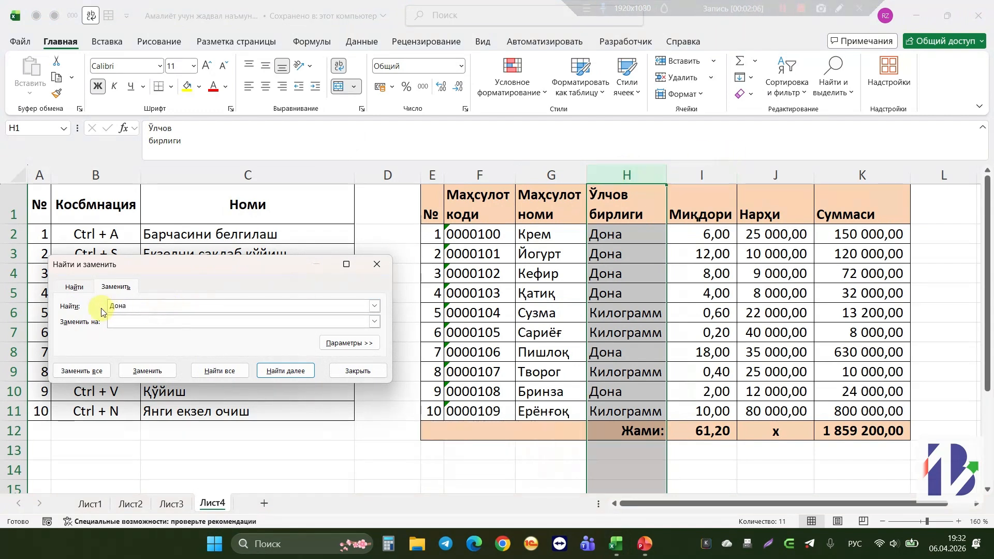
{"action": "left_click", "coordinate": [115, 321]}
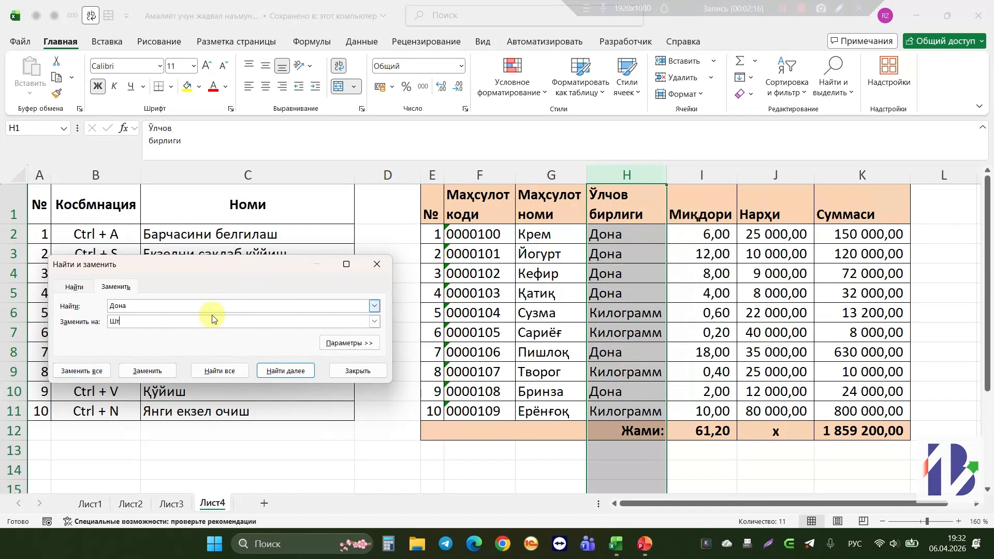
{"action": "left_click", "coordinate": [93, 371]}
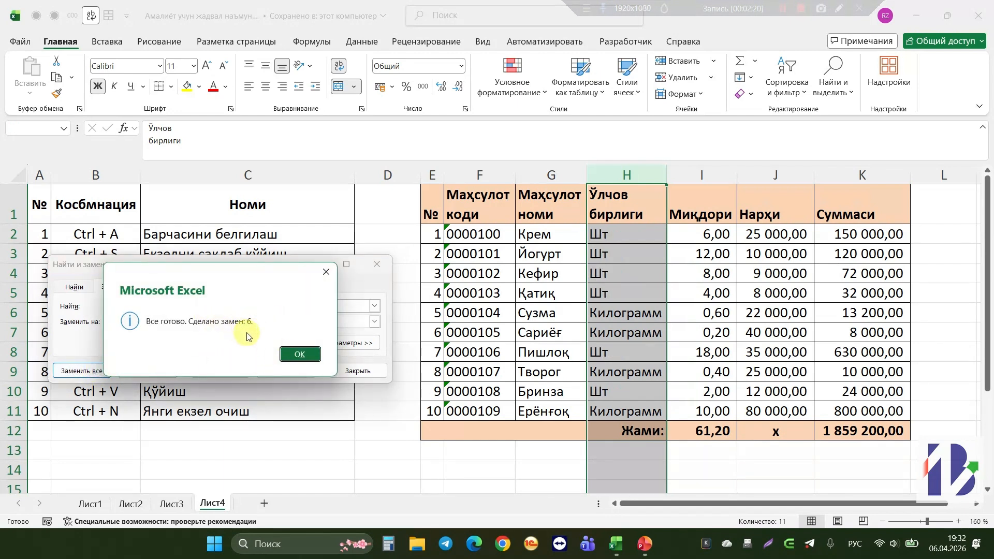
{"action": "left_click", "coordinate": [299, 355]}
Step: Replace every "Шт" with "Дона" in column H and close the replace dialog
{"action": "double_click", "coordinate": [136, 306]}
{"action": "type", "text": "Шт"}
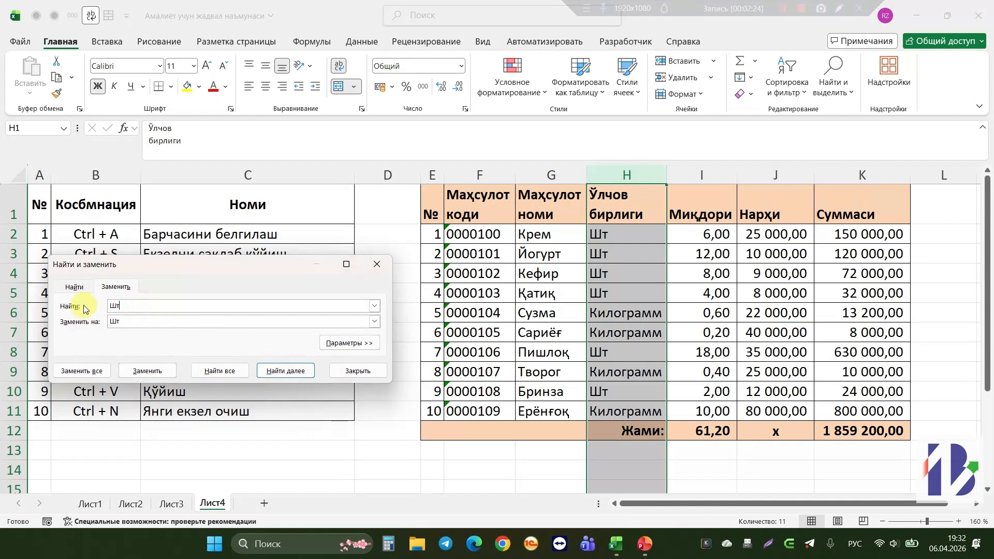
{"action": "left_click", "coordinate": [126, 321]}
{"action": "key", "text": "ctrl+a"}
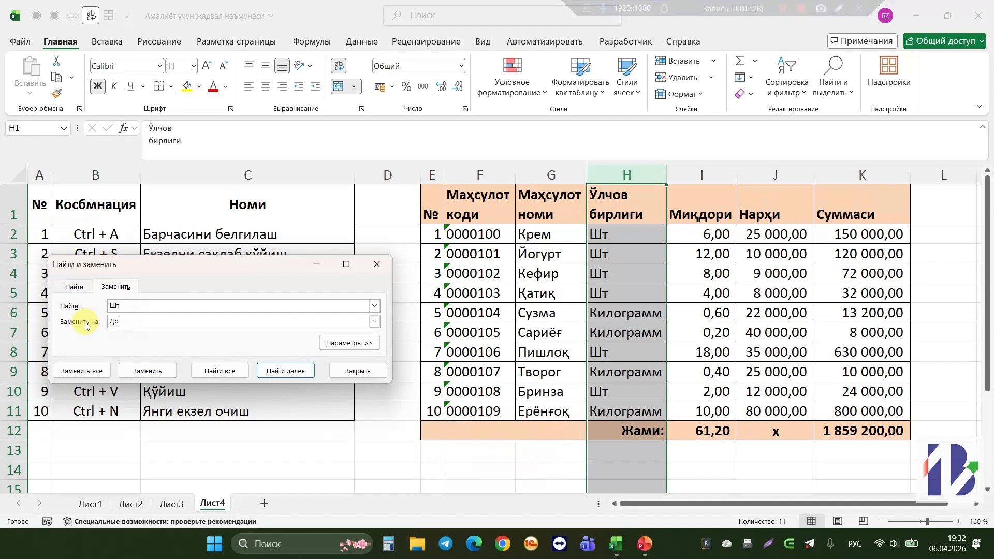
{"action": "left_click", "coordinate": [92, 372]}
{"action": "left_click", "coordinate": [298, 352]}
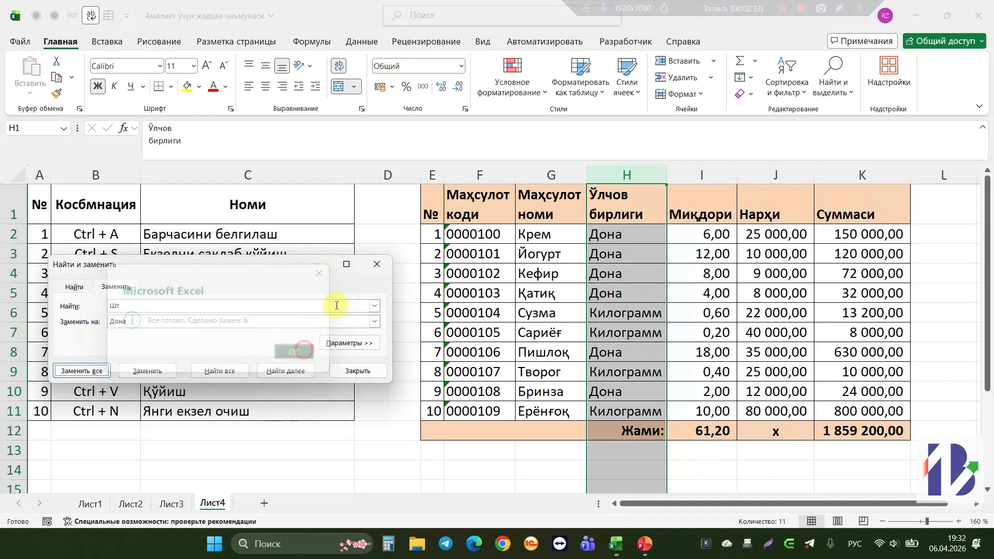
{"action": "left_click", "coordinate": [374, 263]}
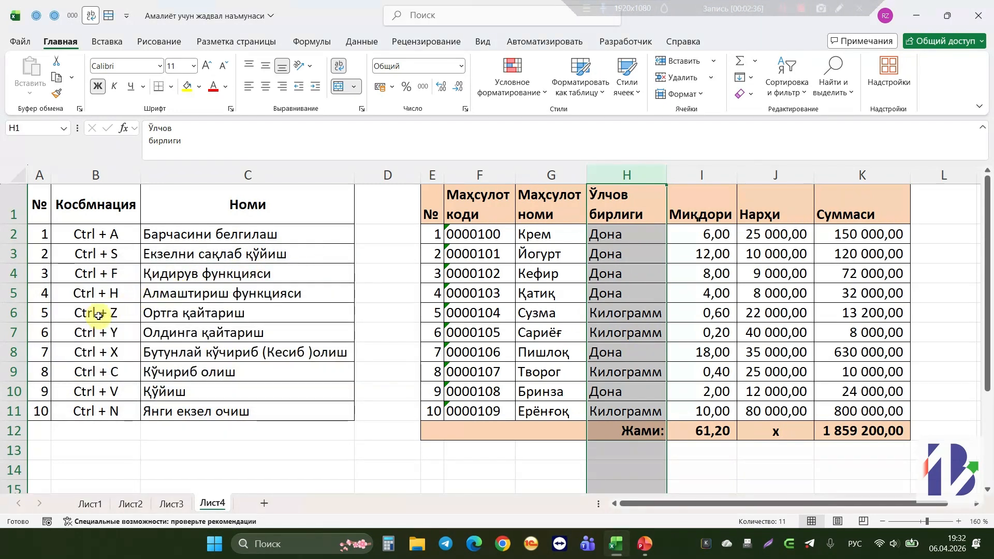
Step: Clear the product name and unit in cells G3:H3 and the quantity in cell I6
{"action": "left_click", "coordinate": [548, 294]}
{"action": "left_click_drag", "start_coordinate": [548, 259], "coordinate": [636, 260]}
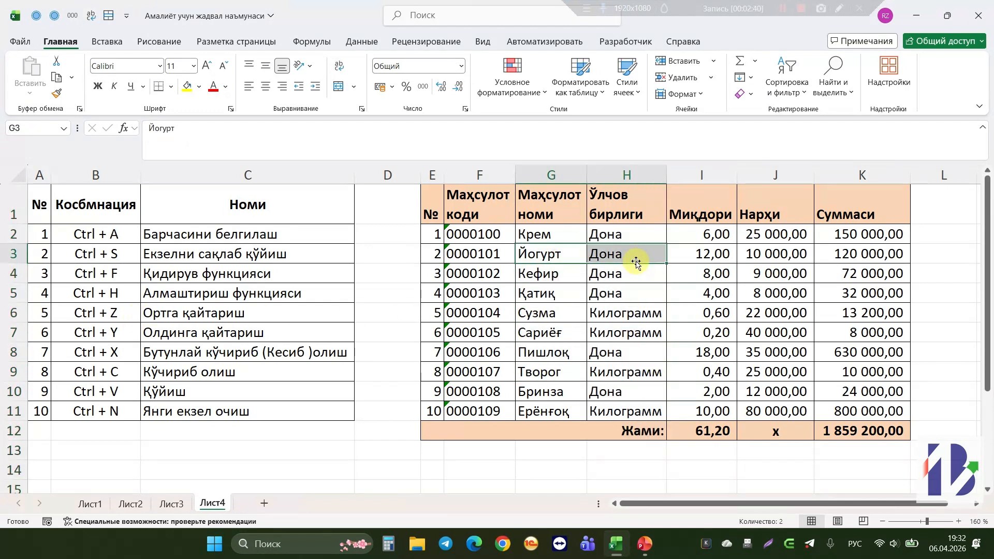
{"action": "key", "text": "Delete"}
{"action": "key", "text": "Right"}
{"action": "key", "text": "Right"}
{"action": "key", "text": "Down"}
{"action": "key", "text": "Down"}
{"action": "key", "text": "Down"}
{"action": "key", "text": "Delete"}
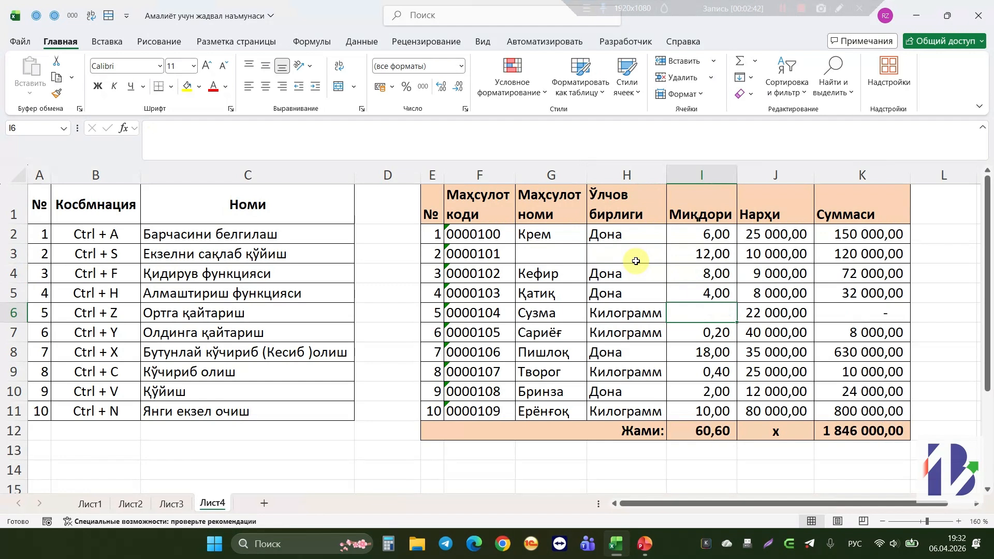
Step: Undo the clearing of cell I6 and cells G3:H3
{"action": "key", "text": "ctrl"}
{"action": "key", "text": "ctrl+z"}
{"action": "key", "text": "ctrl+z"}
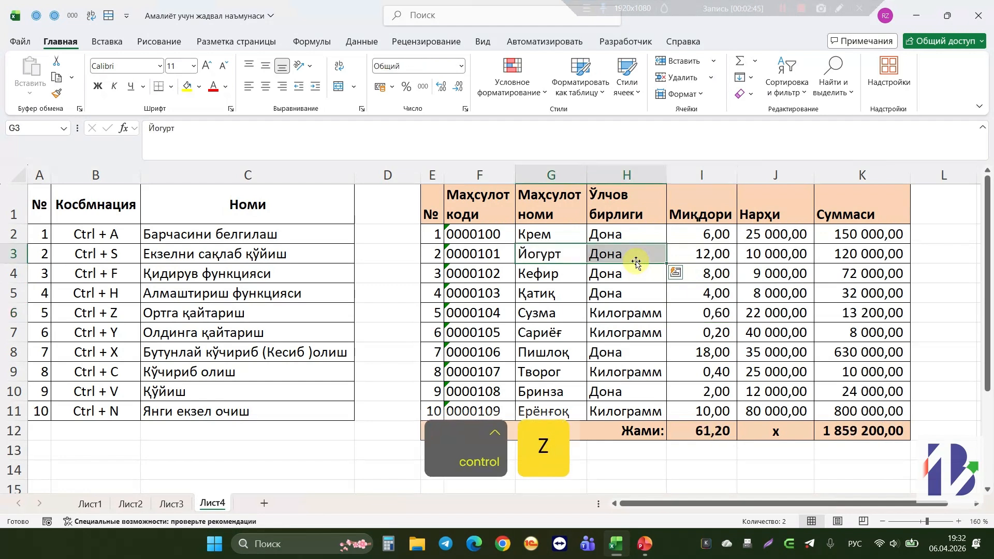
Step: Clear the product codes in cells F3:F7
{"action": "left_click", "coordinate": [475, 259]}
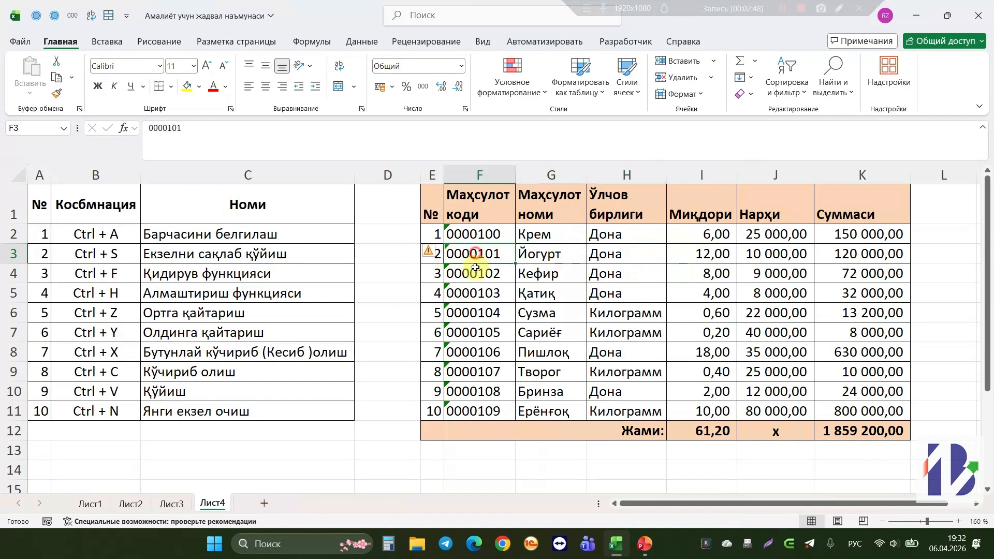
{"action": "left_click_drag", "start_coordinate": [475, 258], "coordinate": [481, 331]}
{"action": "key", "text": "Delete"}
Step: Clear the product names in cells G3 and G6 and the unit of measure in cell H6
{"action": "key", "text": "Right"}
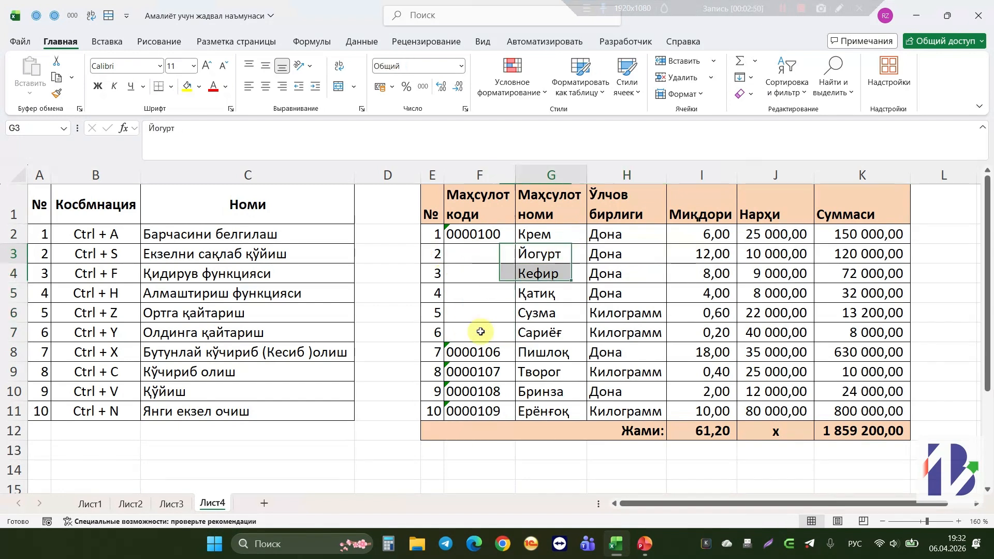
{"action": "key", "text": "Delete"}
{"action": "key", "text": "Down"}
{"action": "key", "text": "Down"}
{"action": "key", "text": "Down"}
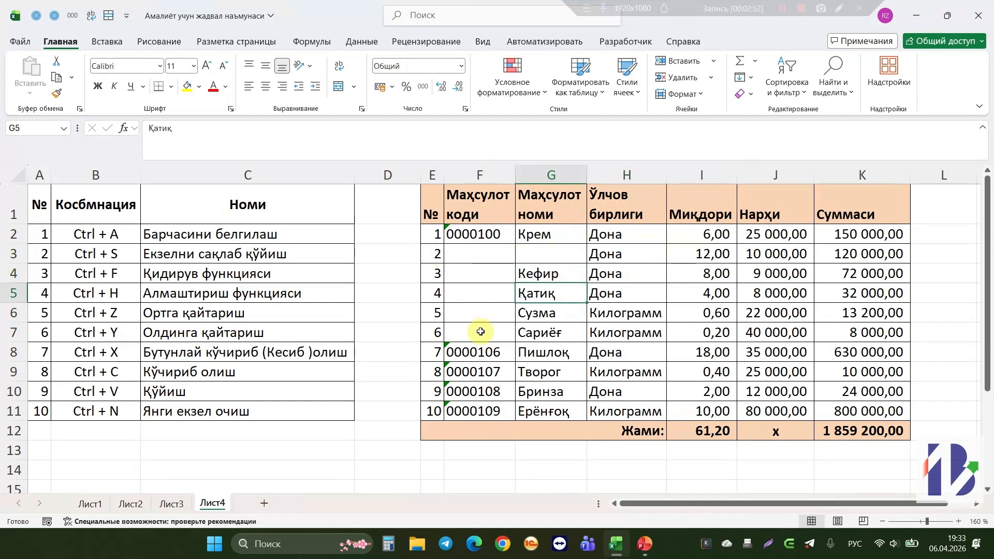
{"action": "key", "text": "Delete"}
{"action": "key", "text": "Up"}
{"action": "key", "text": "Right"}
{"action": "key", "text": "Down"}
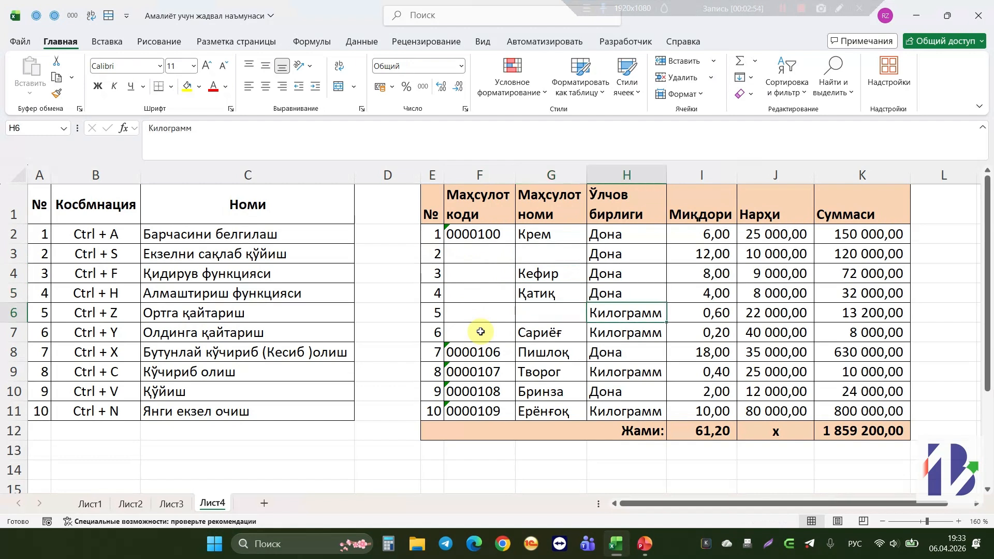
Step: Undo the four clearings in the product code, name and unit columns, back to the codes in F3:F7
{"action": "key", "text": "ctrl+z"}
{"action": "key", "text": "ctrl+z"}
{"action": "key", "text": "ctrl+z"}
{"action": "key", "text": "ctrl+z"}
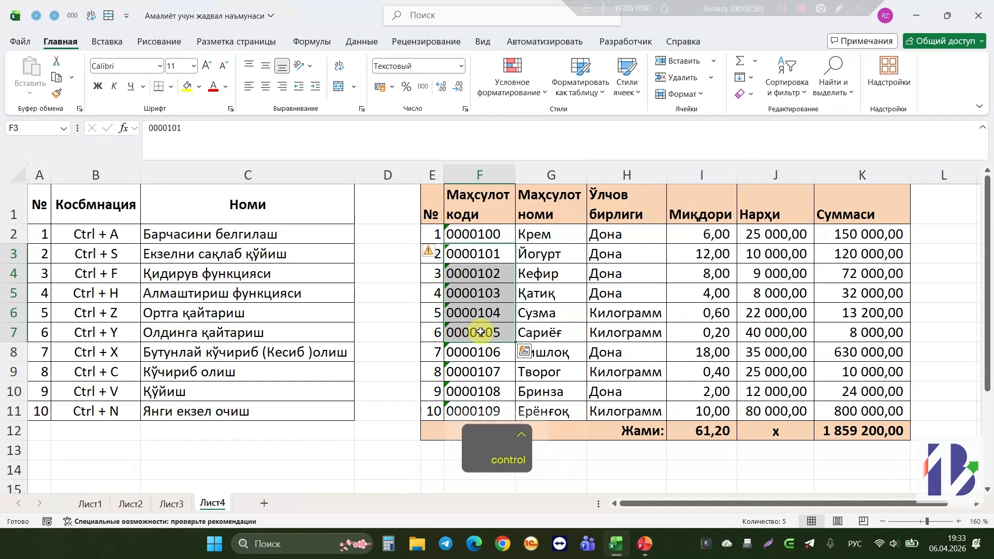
Step: Redo the four undone clearings of cells F3:F7, G3, G6 and H6
{"action": "key", "text": "ctrl+y"}
{"action": "key", "text": "ctrl+y"}
{"action": "key", "text": "ctrl+y"}
{"action": "key", "text": "ctrl+y"}
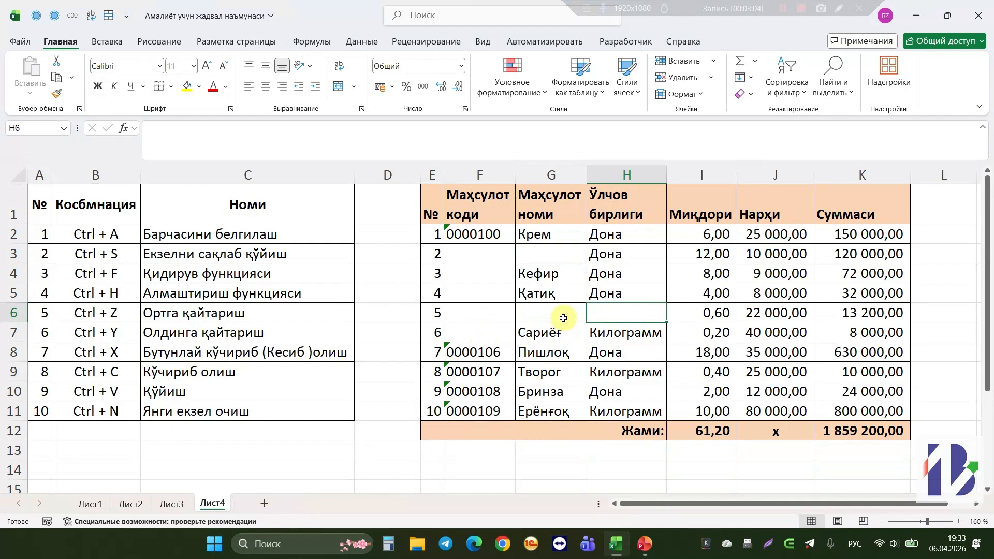
Step: Undo the redone clearings of cells H6, G6, G3 and F3:F7
{"action": "key", "text": "ctrl+z"}
{"action": "key", "text": "ctrl+z"}
{"action": "key", "text": "ctrl+z"}
{"action": "key", "text": "ctrl+z"}
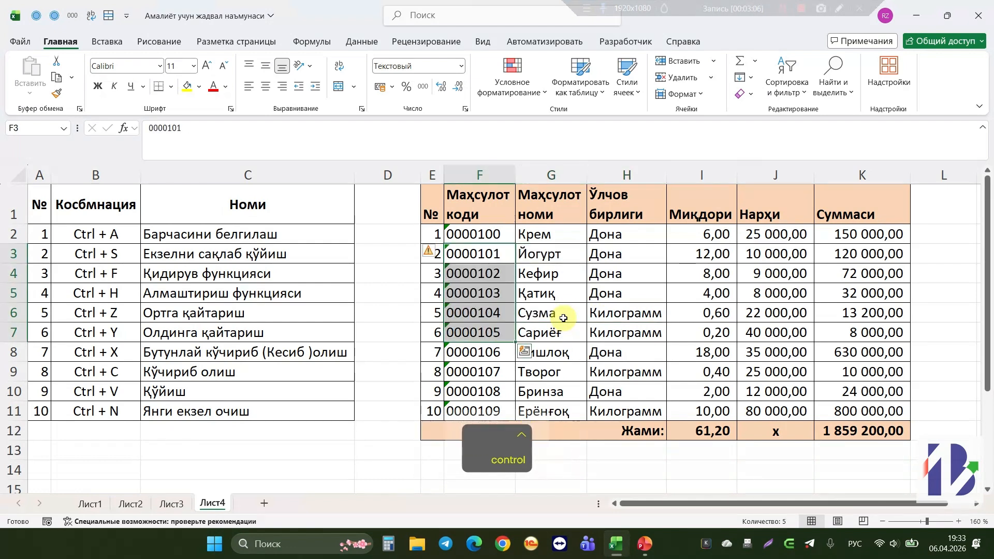
Step: Redo the clearings of F3:F7, G3, G6 and H6 once more
{"action": "key", "text": "ctrl+y"}
{"action": "key", "text": "ctrl+y"}
{"action": "key", "text": "ctrl+y"}
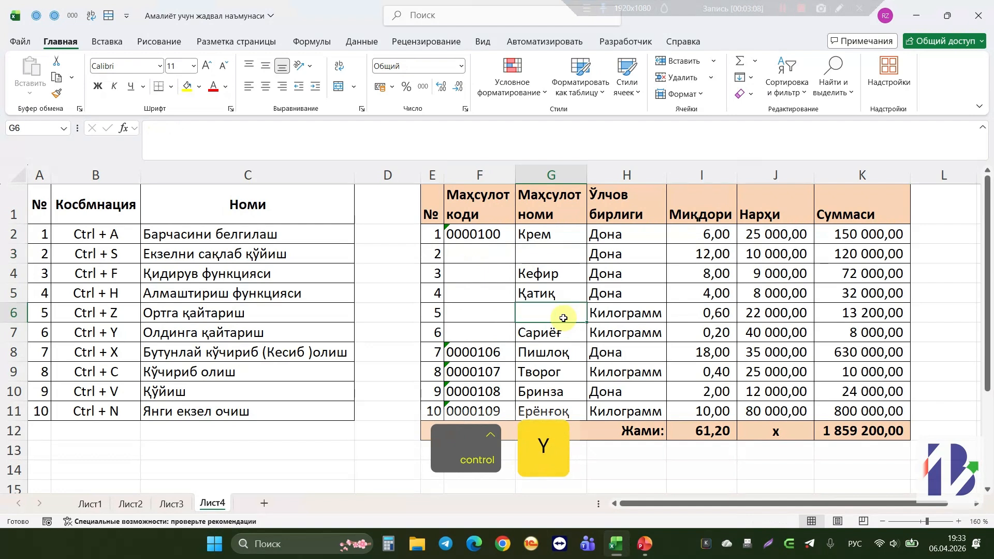
{"action": "key", "text": "ctrl+y"}
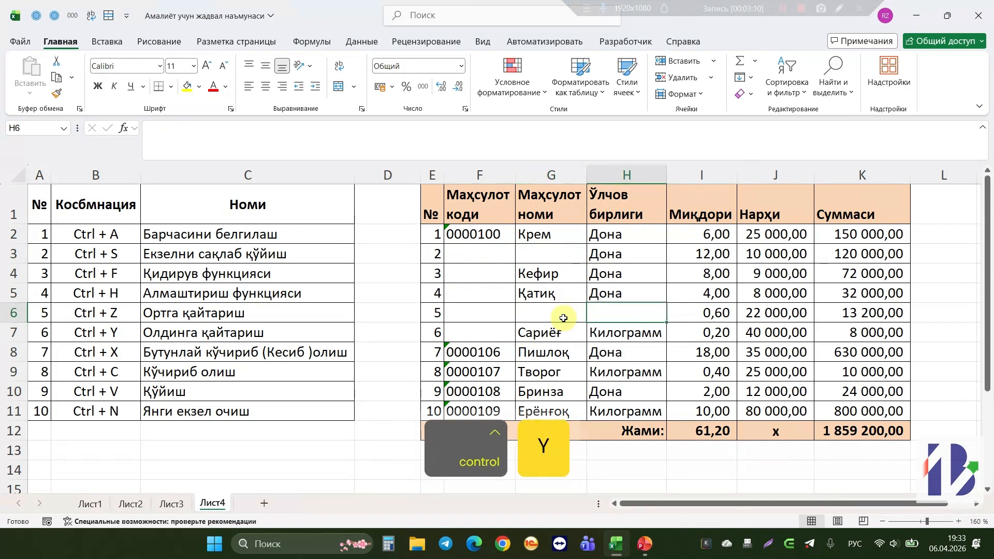
Step: Undo all four clearings again to restore the product codes, names and unit in the table
{"action": "key", "text": "ctrl+z"}
{"action": "key", "text": "ctrl+z"}
{"action": "key", "text": "ctrl+z"}
{"action": "key", "text": "ctrl+z"}
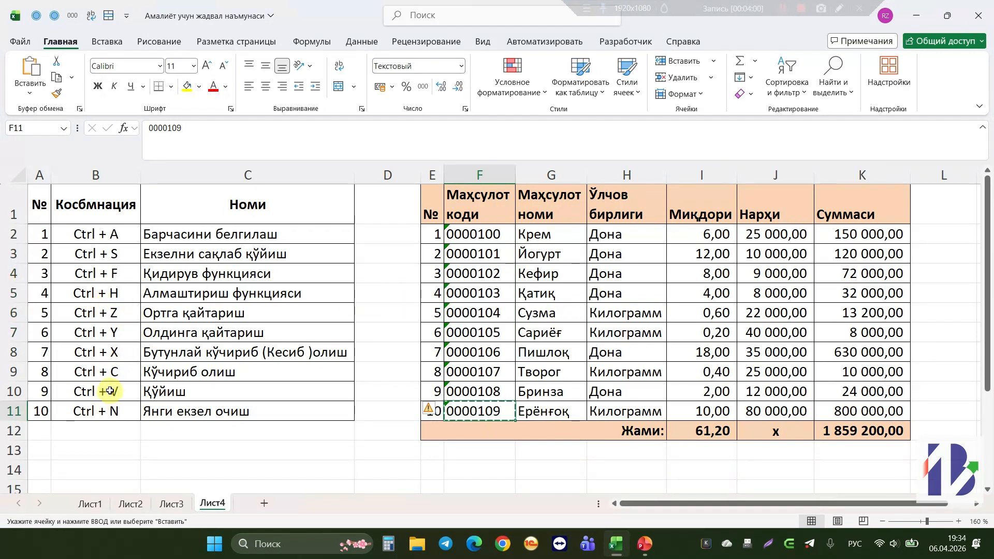
Step: Cut the product code 0000109 from cell F11 and paste it into cell C13
{"action": "left_click", "coordinate": [158, 355]}
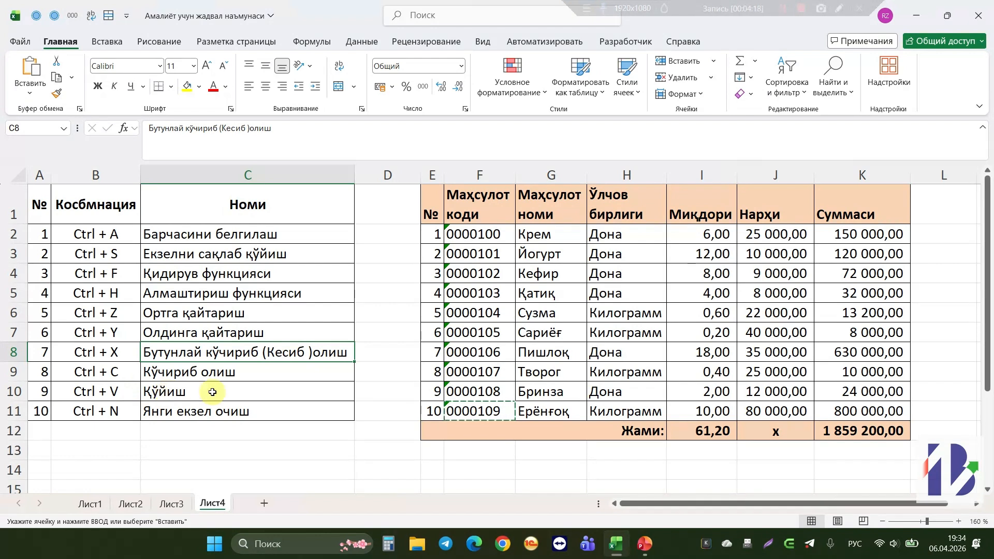
{"action": "left_click", "coordinate": [481, 412]}
{"action": "key", "text": "ctrl+x"}
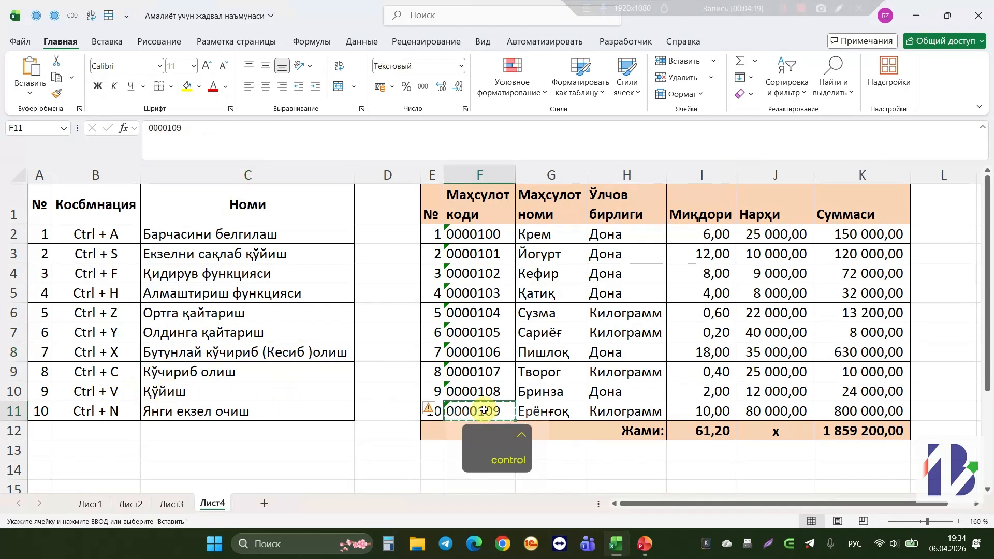
{"action": "left_click", "coordinate": [301, 458]}
{"action": "key", "text": "ctrl+v"}
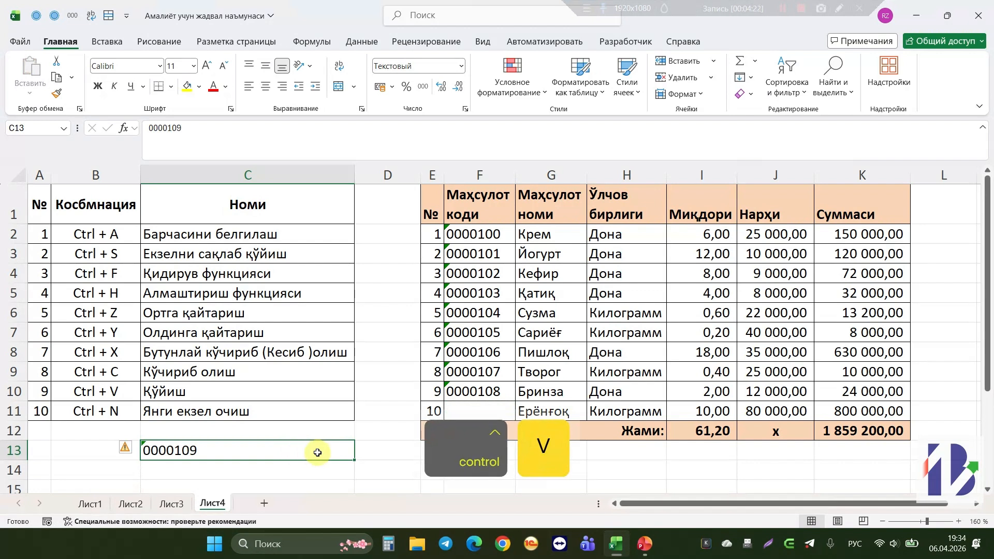
{"action": "left_click", "coordinate": [474, 414]}
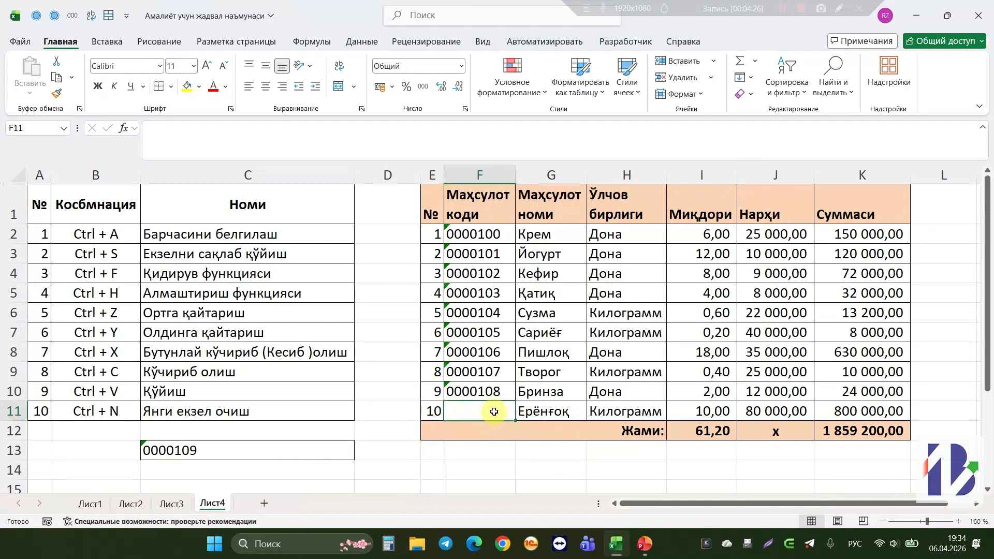
Step: Copy the product code 0000106 from cell F8 and paste it into cell C14
{"action": "left_click", "coordinate": [479, 354]}
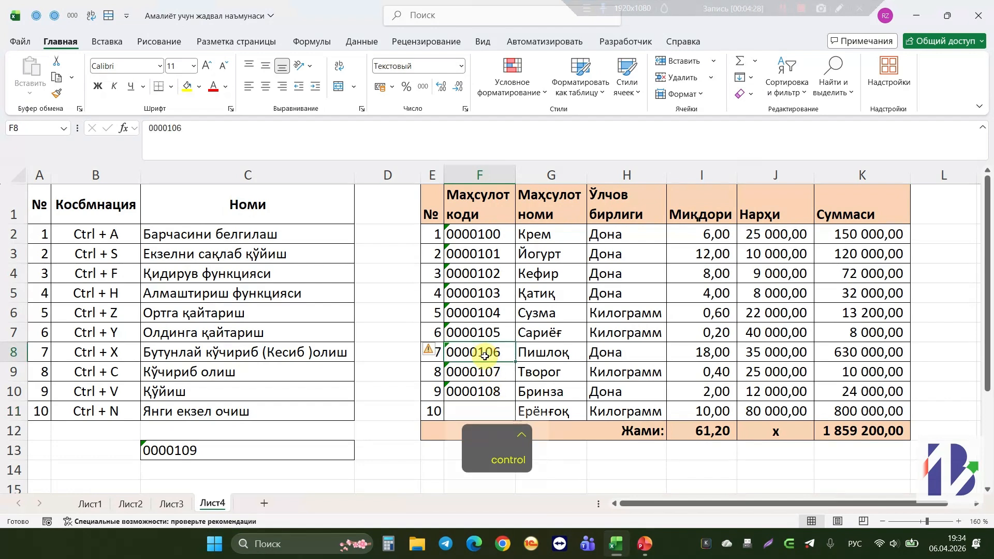
{"action": "key", "text": "ctrl+c"}
{"action": "left_click", "coordinate": [257, 470]}
{"action": "key", "text": "ctrl+v"}
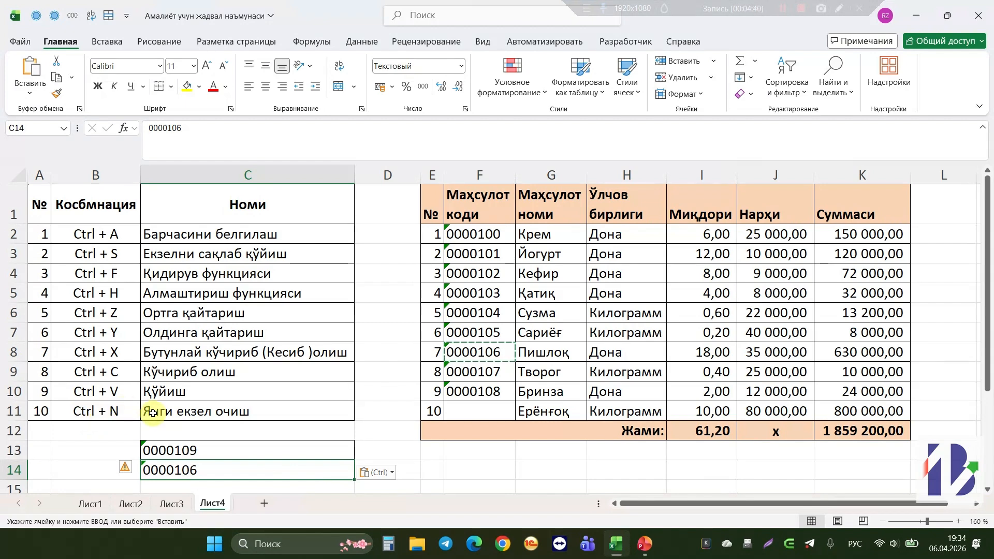
Step: Switch to the desktop and create a new Microsoft Excel worksheet file there with the default name
{"action": "key", "text": "super+d"}
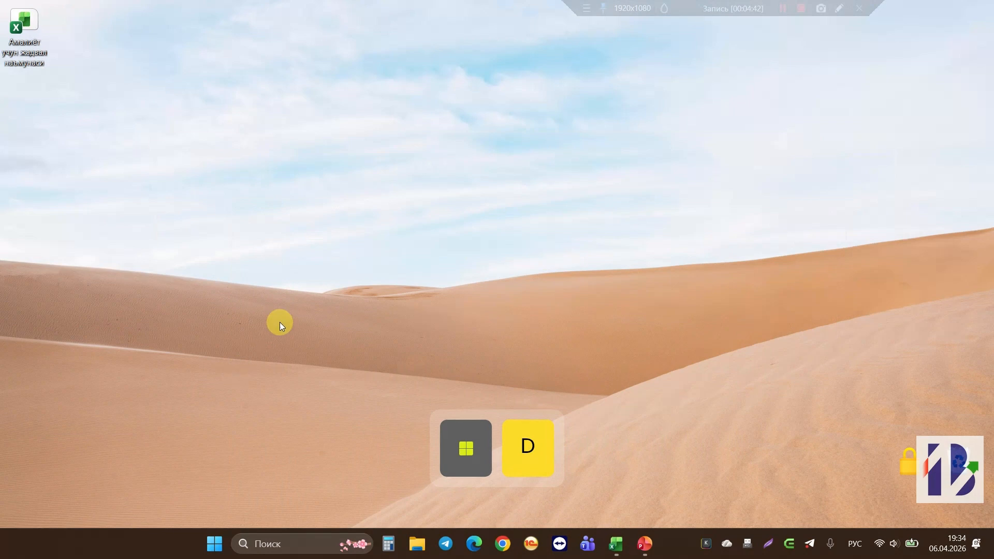
{"action": "right_click", "coordinate": [405, 188]}
{"action": "mouse_move", "coordinate": [447, 289]}
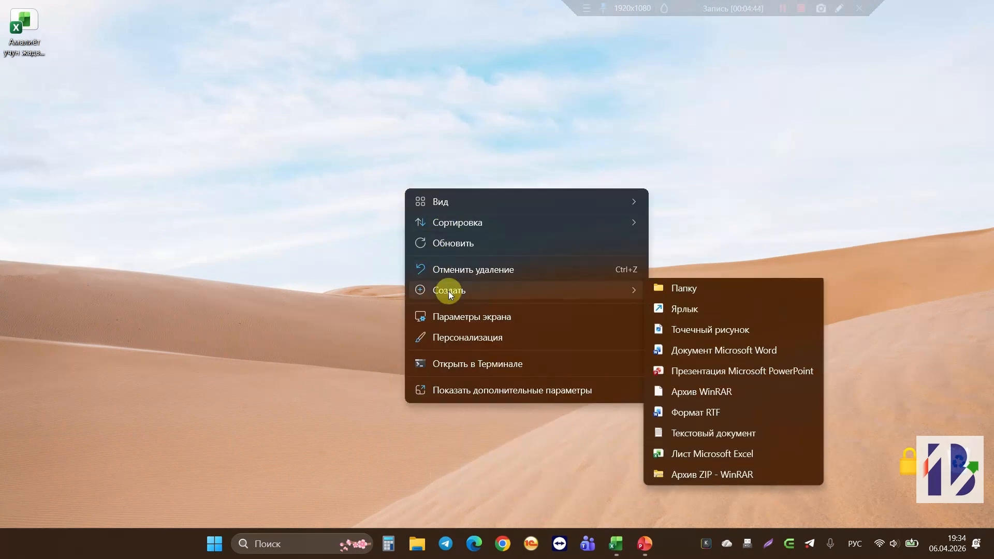
{"action": "left_click", "coordinate": [696, 462]}
{"action": "left_click", "coordinate": [488, 244]}
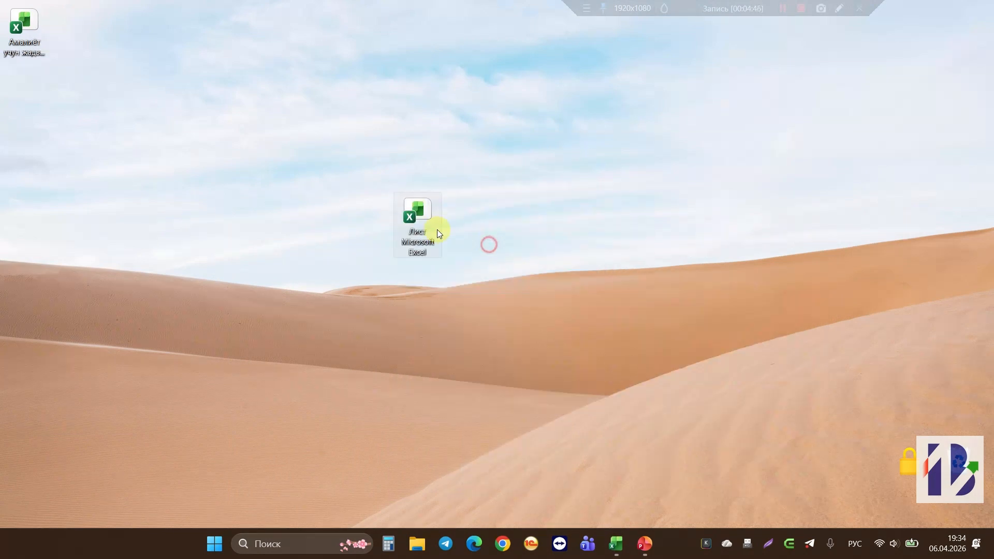
Step: Return to the product table workbook in Excel, then create a new blank workbook and close it
{"action": "key", "text": "alt+Tab"}
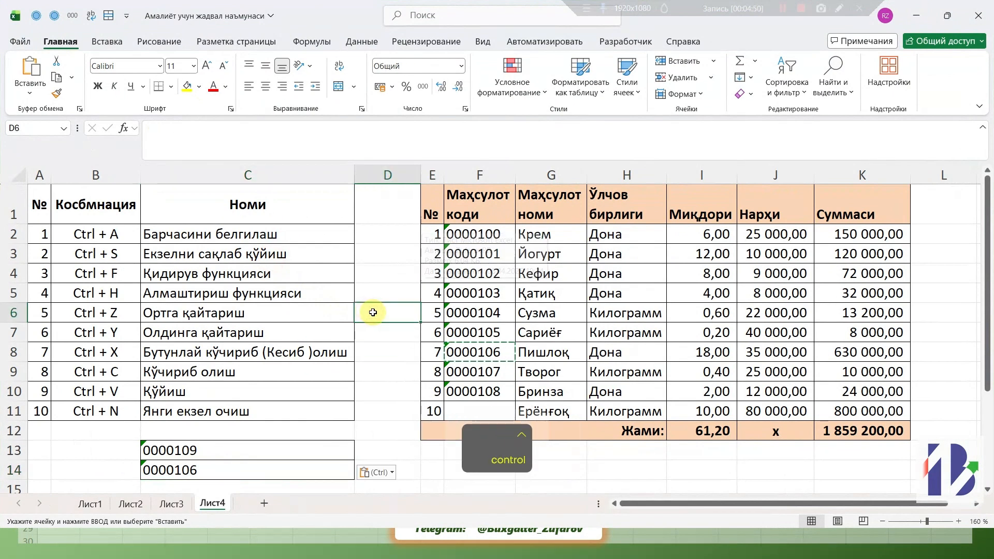
{"action": "key", "text": "ctrl+n"}
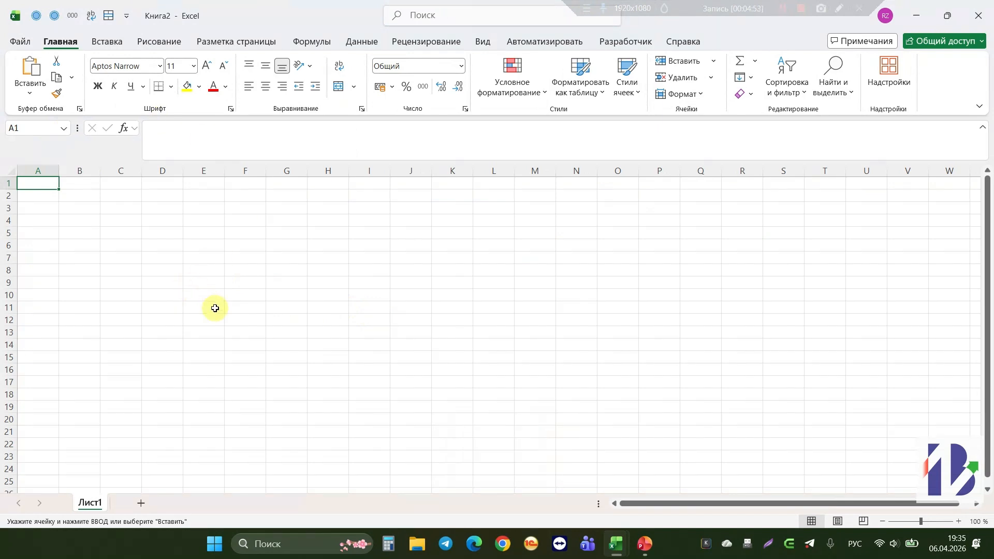
{"action": "left_click", "coordinate": [978, 16]}
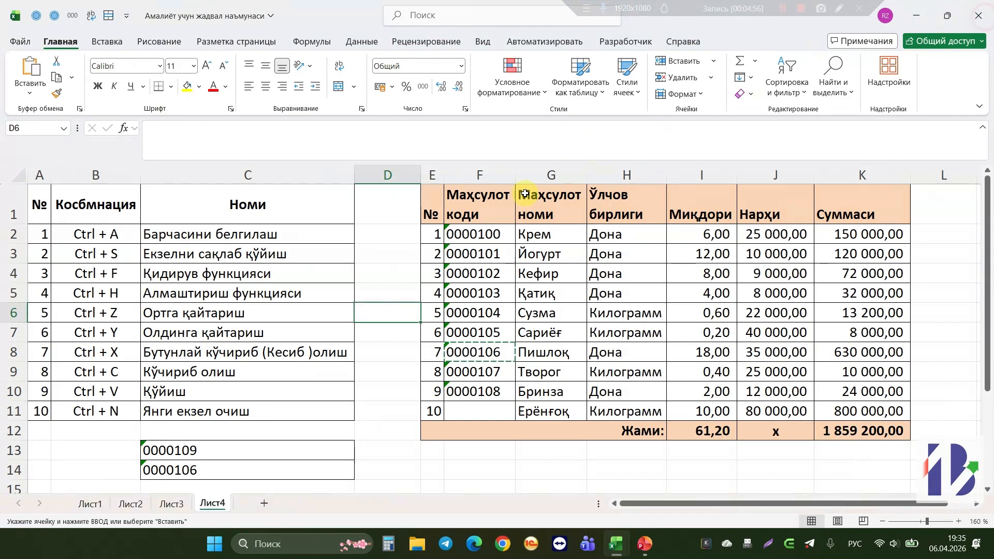